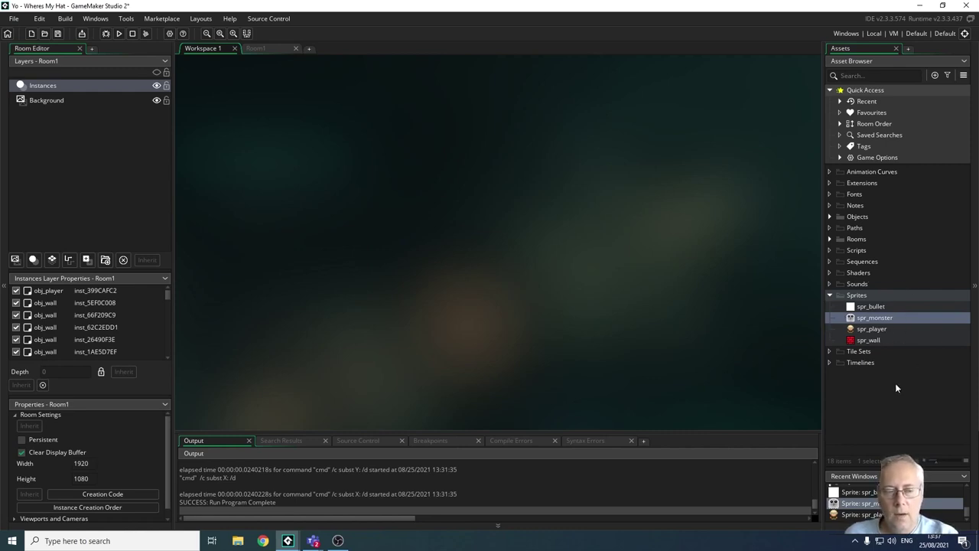
Open the spr_monster and spr_player sprite editors and arrange them side by side.
{"action": "double_click", "coordinate": [865, 319]}
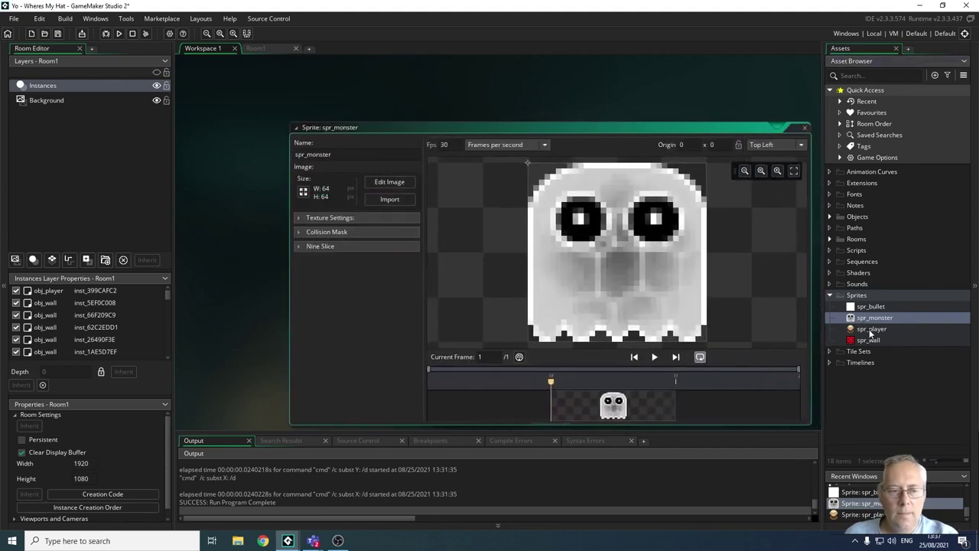
{"action": "double_click", "coordinate": [871, 330]}
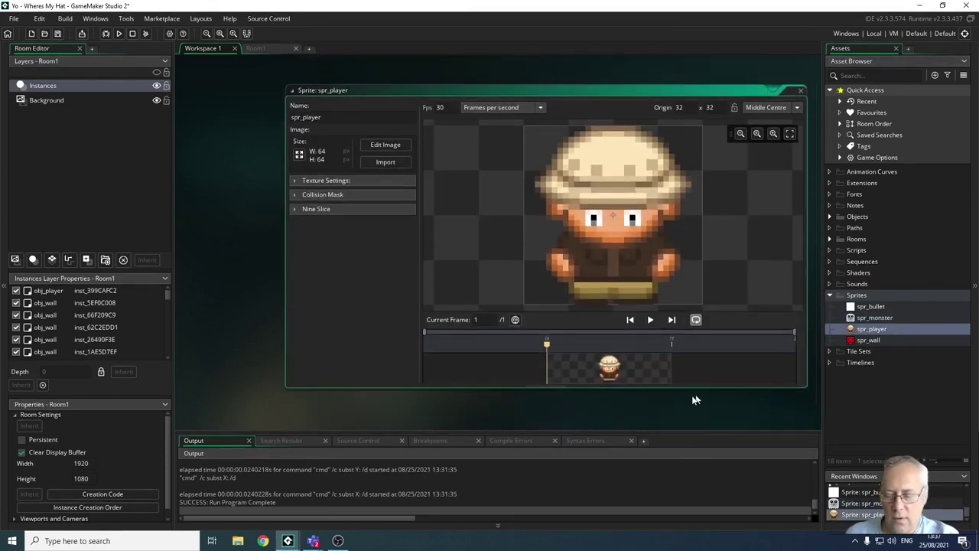
{"action": "scroll", "coordinate": [692, 401], "scroll_direction": "down", "scroll_amount": 5, "text": "ctrl"}
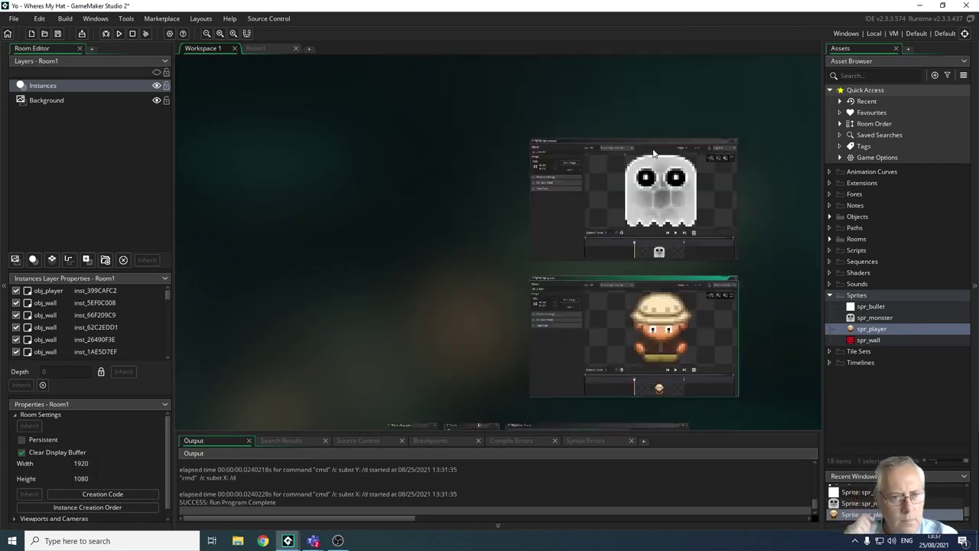
{"action": "left_click", "coordinate": [657, 160]}
{"action": "scroll", "coordinate": [657, 161], "scroll_direction": "up", "scroll_amount": 2}
{"action": "scroll", "coordinate": [655, 157], "scroll_direction": "down", "scroll_amount": 2}
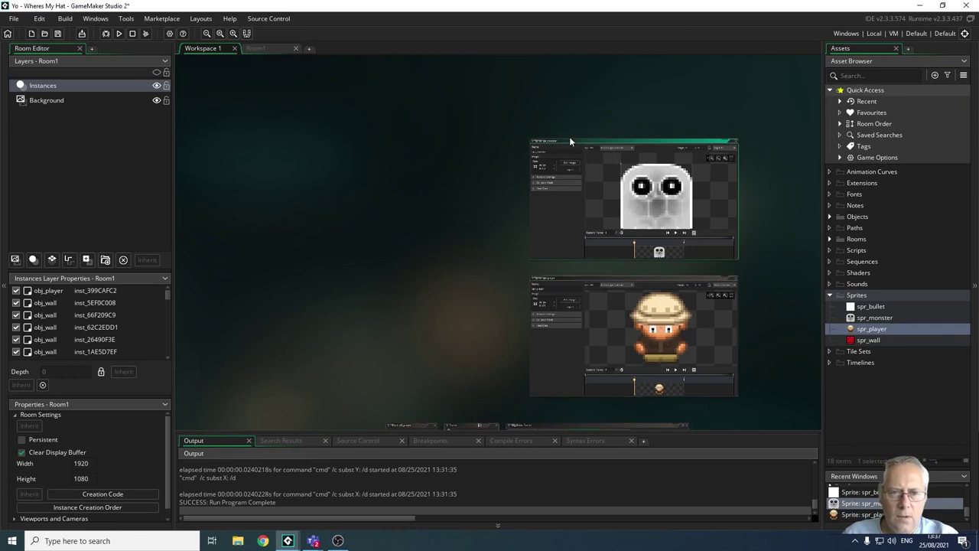
{"action": "left_click_drag", "start_coordinate": [569, 136], "coordinate": [369, 124]}
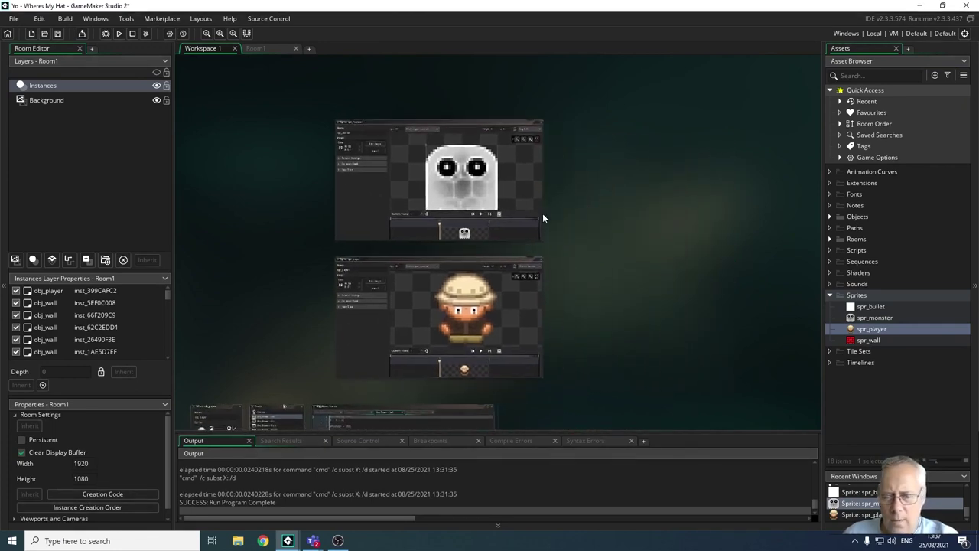
{"action": "left_click", "coordinate": [501, 184]}
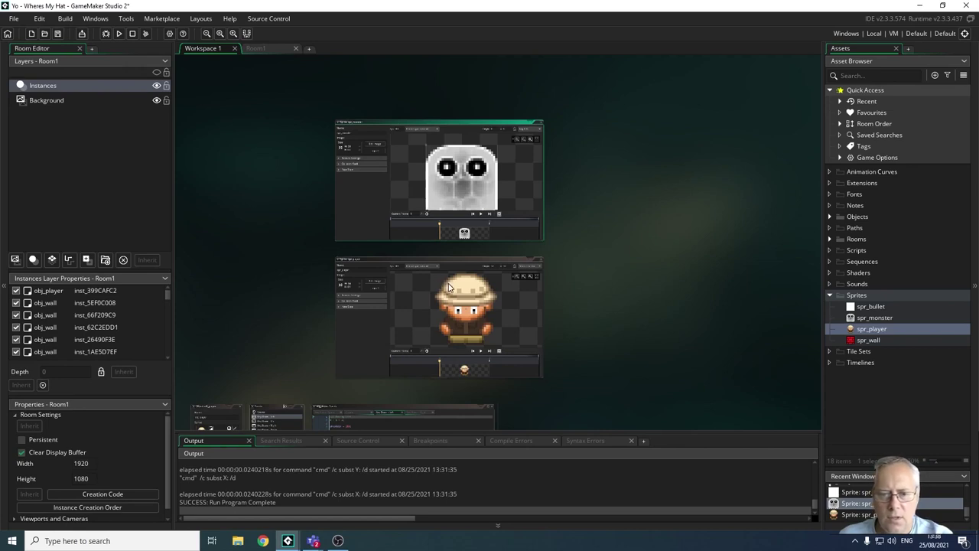
Move the spr_player editor into full view and fit its 64×64 sprite to the canvas.
{"action": "scroll", "coordinate": [441, 311], "scroll_direction": "up", "scroll_amount": 1}
{"action": "scroll", "coordinate": [441, 313], "scroll_direction": "down", "scroll_amount": 1}
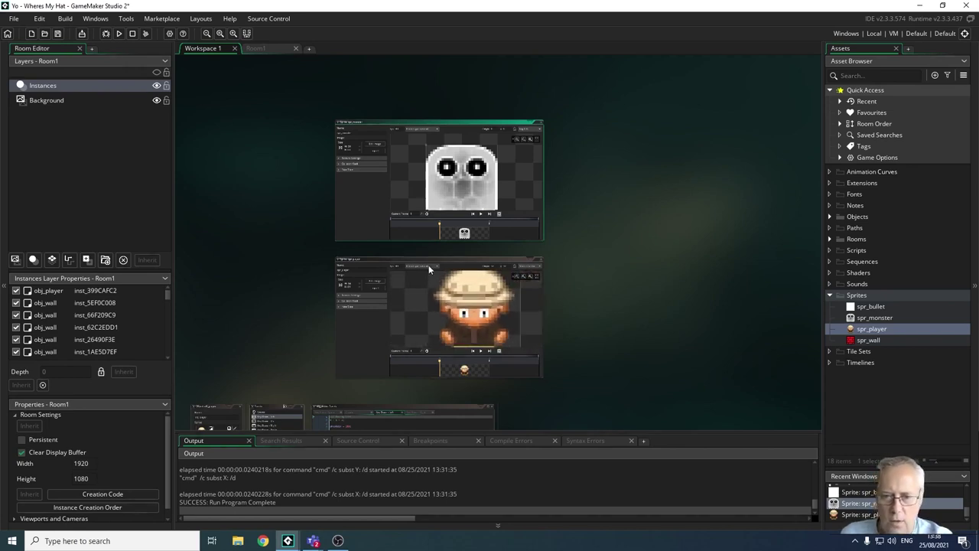
{"action": "scroll", "coordinate": [571, 320], "scroll_direction": "up", "scroll_amount": 3, "text": "ctrl"}
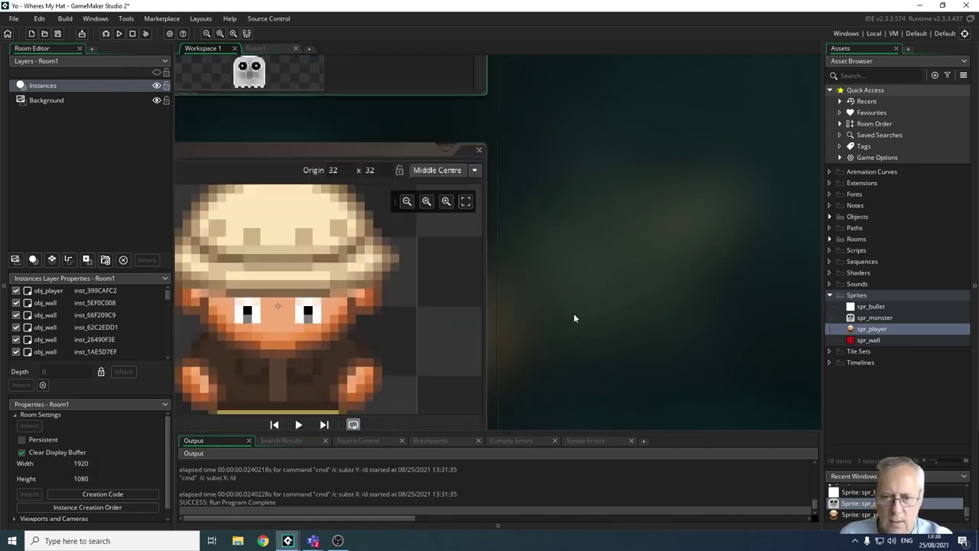
{"action": "left_click_drag", "start_coordinate": [329, 122], "coordinate": [633, 81]}
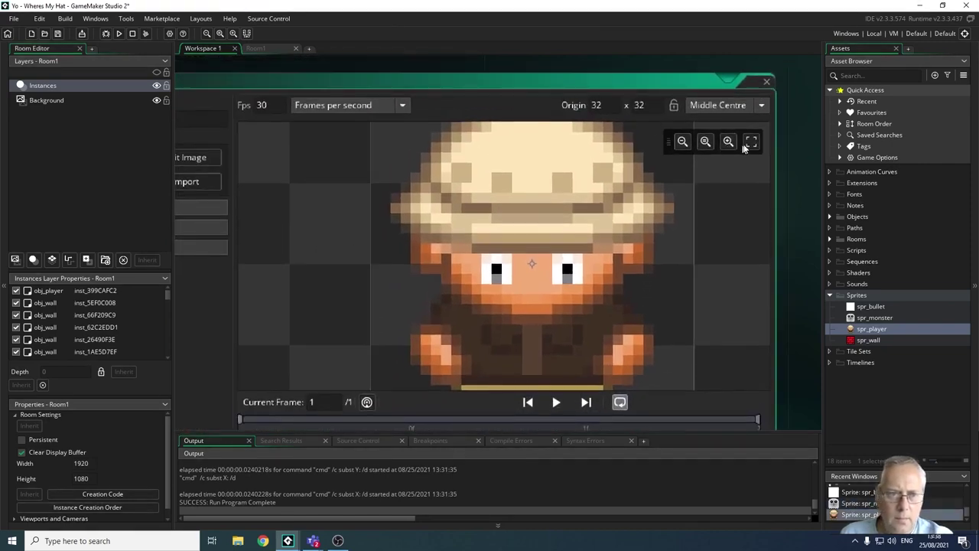
{"action": "left_click", "coordinate": [688, 145]}
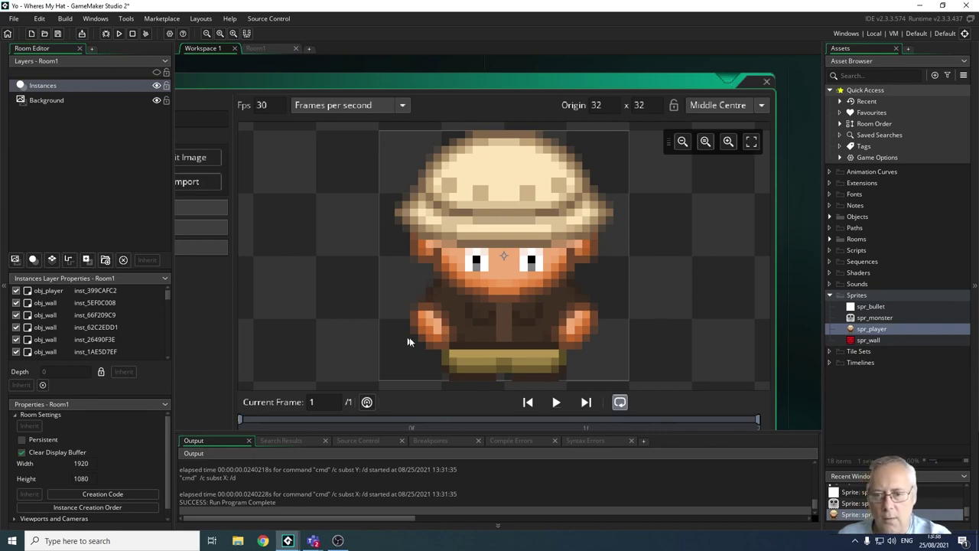
{"action": "scroll", "coordinate": [309, 342], "scroll_direction": "down", "scroll_amount": 2}
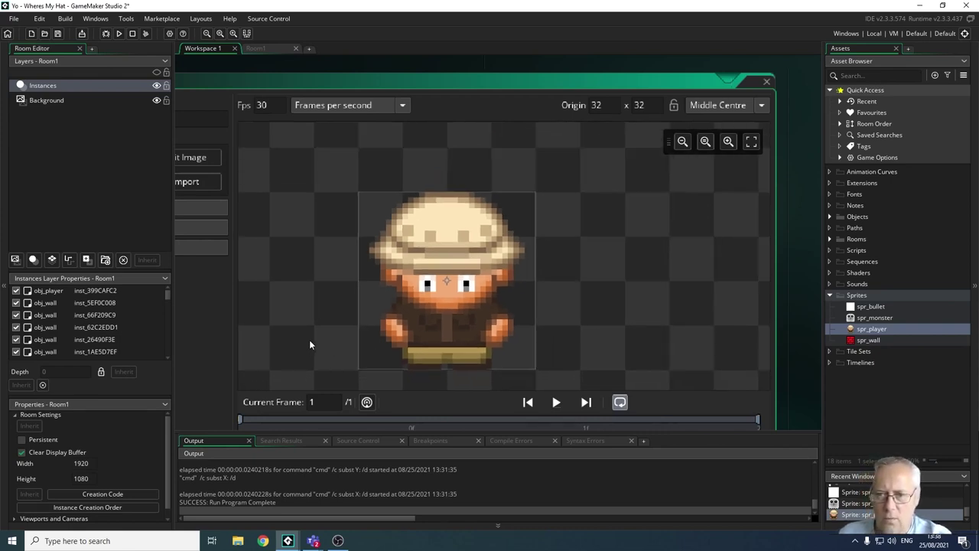
{"action": "scroll", "coordinate": [790, 271], "scroll_direction": "down", "scroll_amount": 2, "text": "ctrl"}
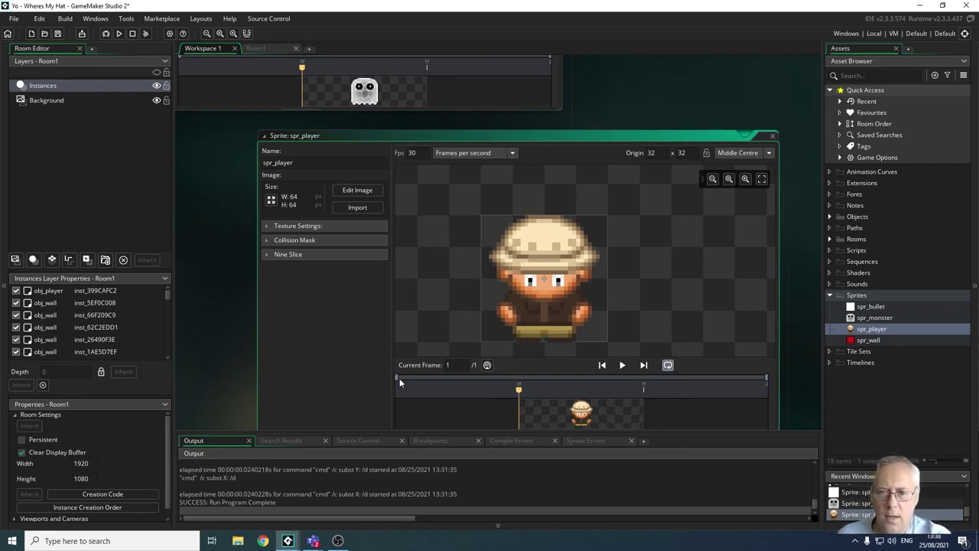
Expand spr_player's Collision Mask, try Ellipse (Slow), then revert to Automatic Rectangle.
{"action": "left_click", "coordinate": [267, 242]}
{"action": "left_click", "coordinate": [268, 242]}
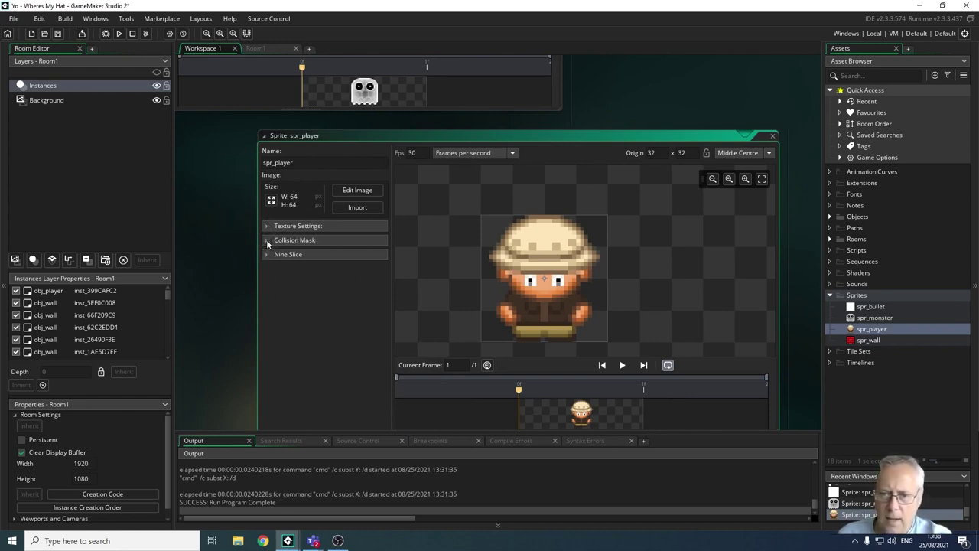
{"action": "left_click", "coordinate": [270, 242]}
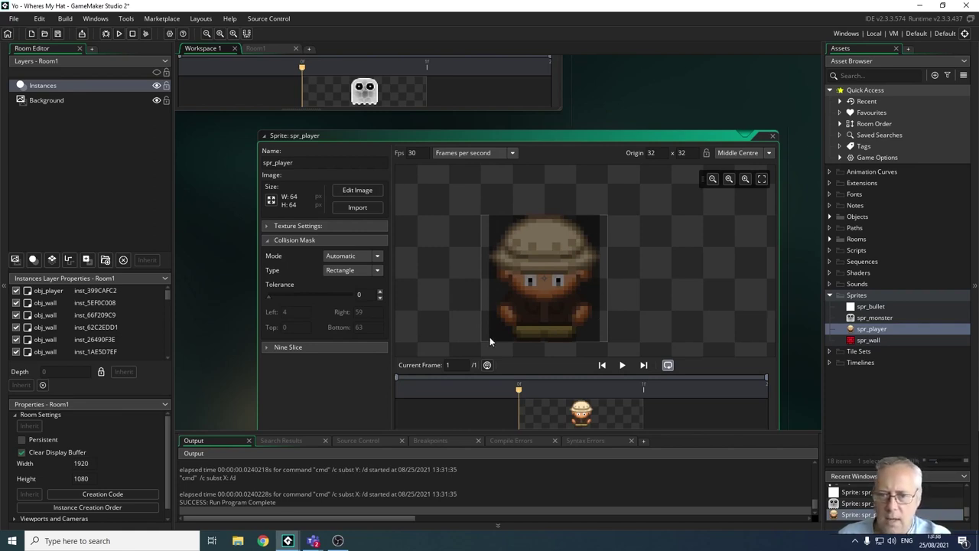
{"action": "left_click", "coordinate": [376, 271]}
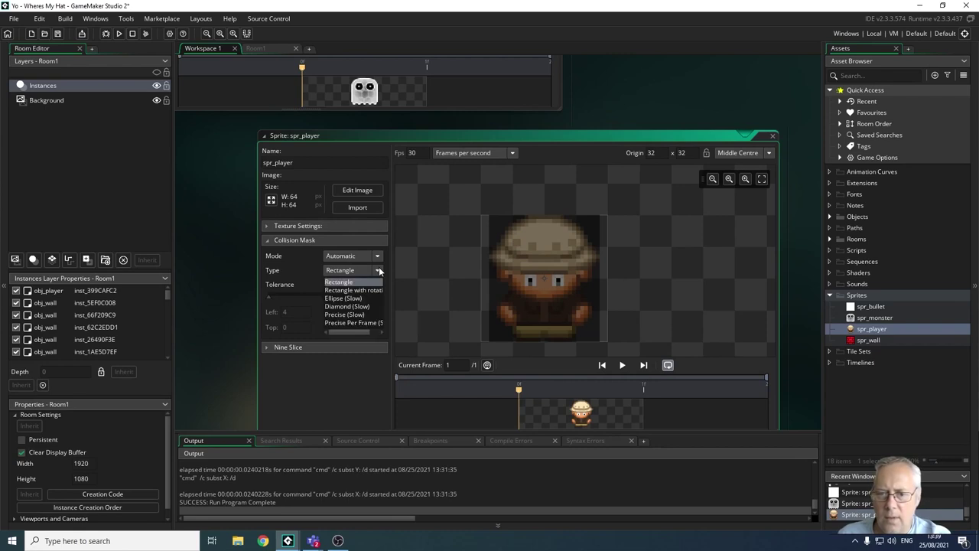
{"action": "left_click", "coordinate": [334, 297]}
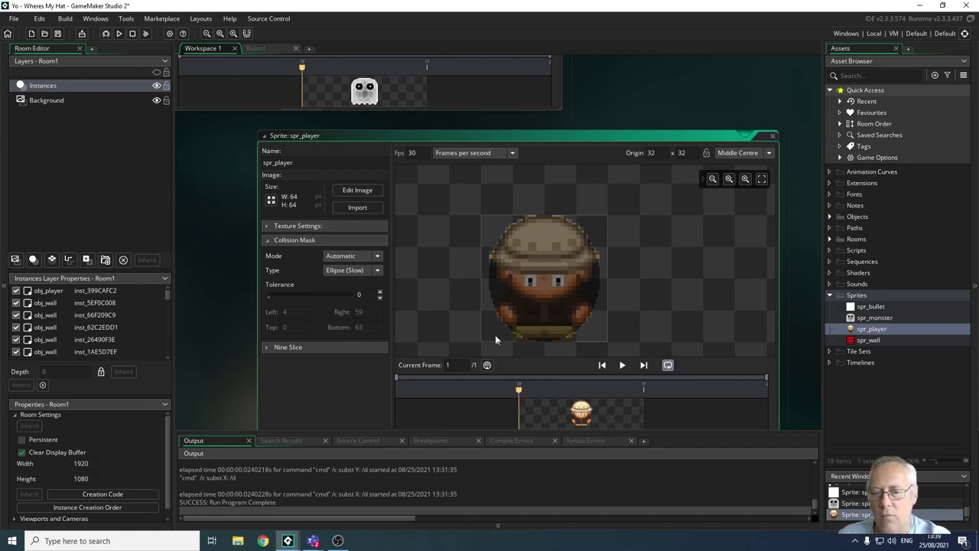
{"action": "left_click", "coordinate": [374, 271]}
{"action": "left_click", "coordinate": [363, 283]}
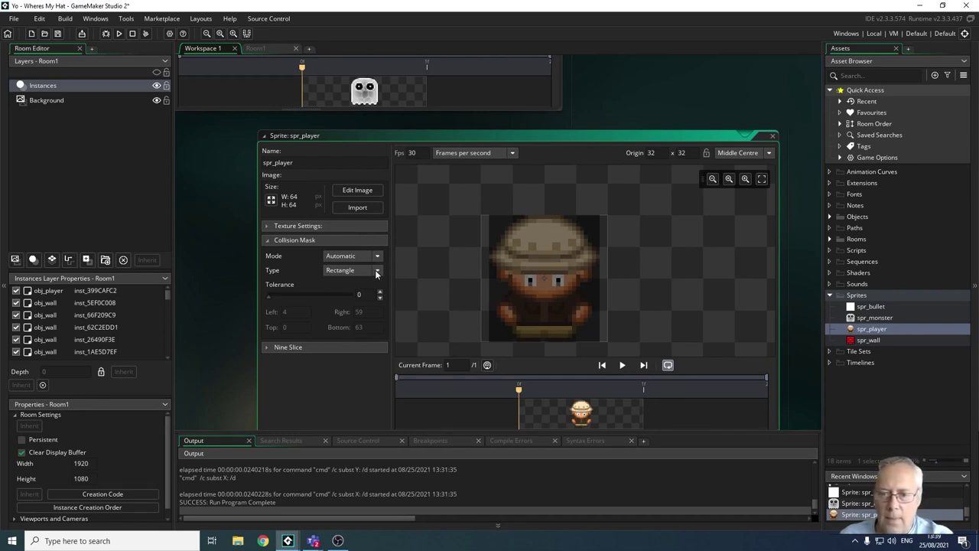
Set spr_player's collision mask Type to Ellipse (Slow) and Mode to Manual.
{"action": "left_click", "coordinate": [377, 271]}
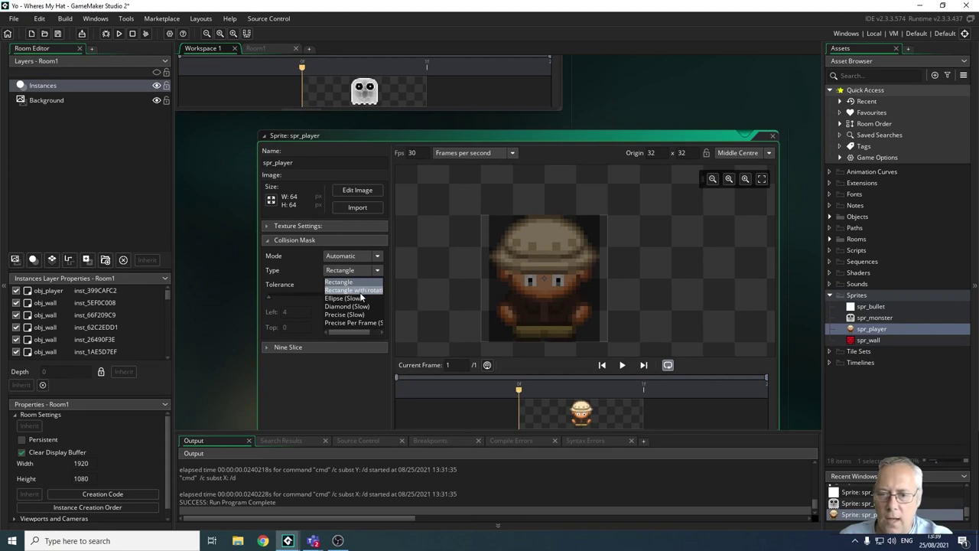
{"action": "left_click", "coordinate": [363, 298]}
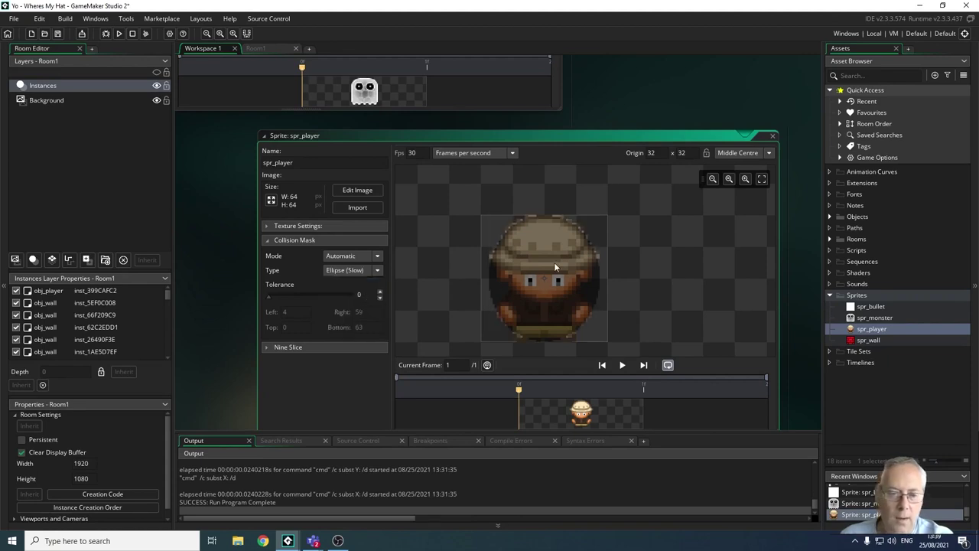
{"action": "left_click", "coordinate": [377, 257]}
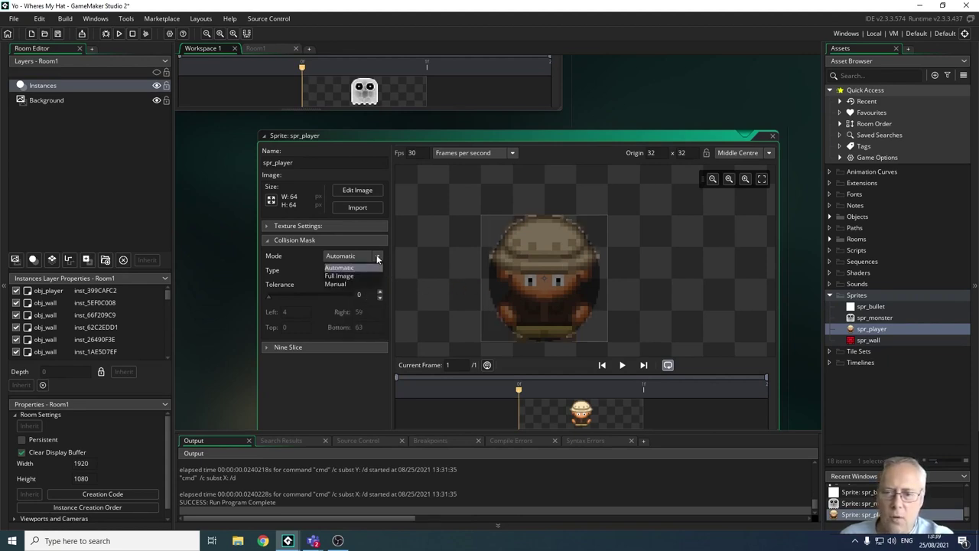
{"action": "left_click", "coordinate": [349, 285]}
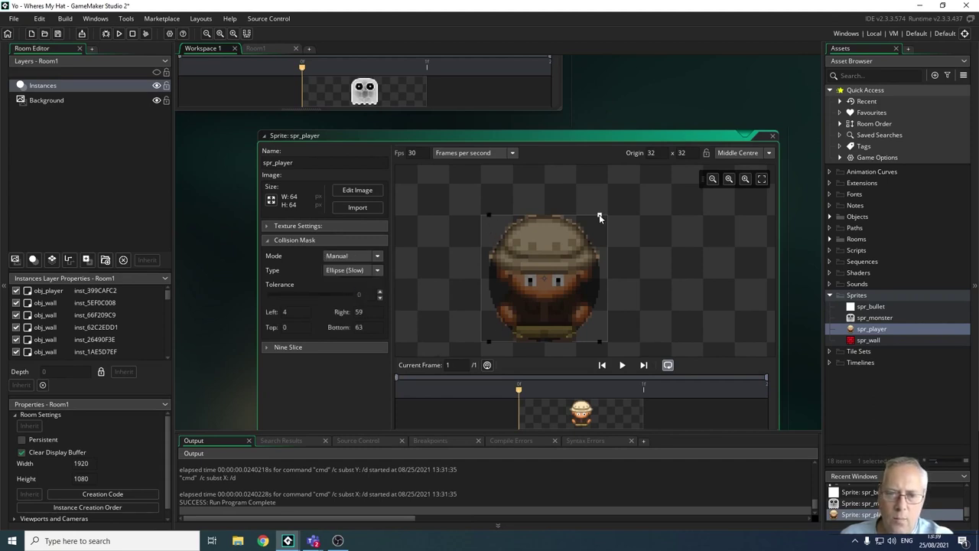
Drag the mask handles to fit the body: Left 12, Right 53, Top 6, Bottom 56.
{"action": "left_click_drag", "start_coordinate": [599, 214], "coordinate": [590, 226]}
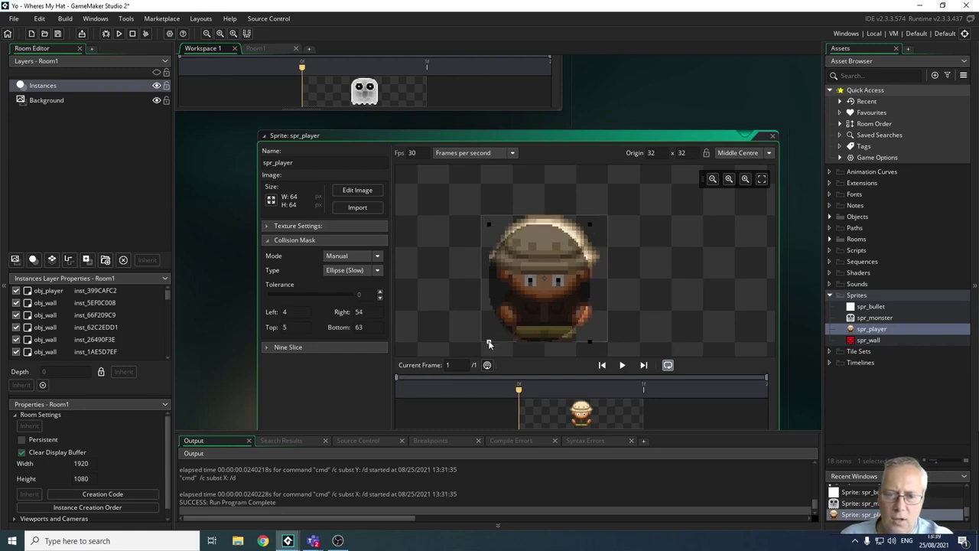
{"action": "left_click_drag", "start_coordinate": [490, 339], "coordinate": [505, 329]}
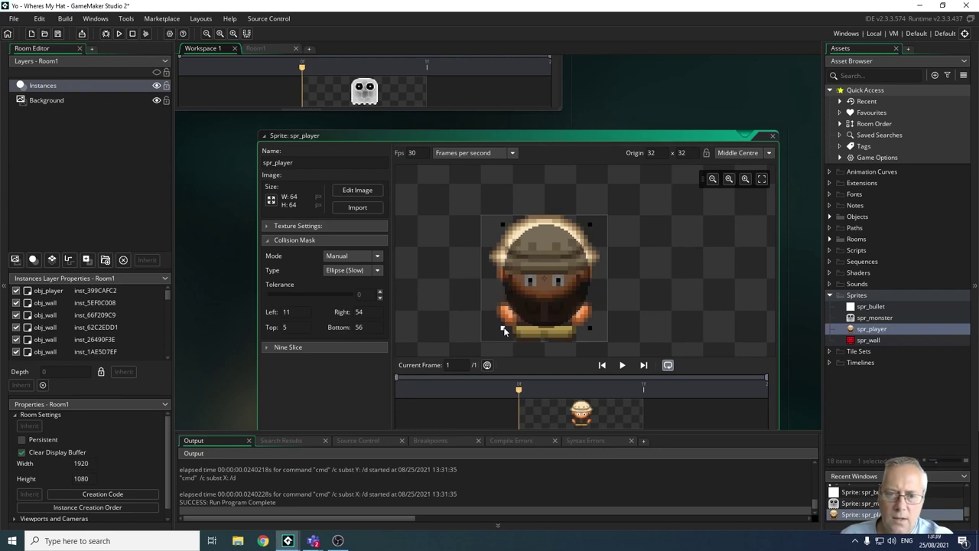
{"action": "left_click_drag", "start_coordinate": [590, 227], "coordinate": [587, 232]}
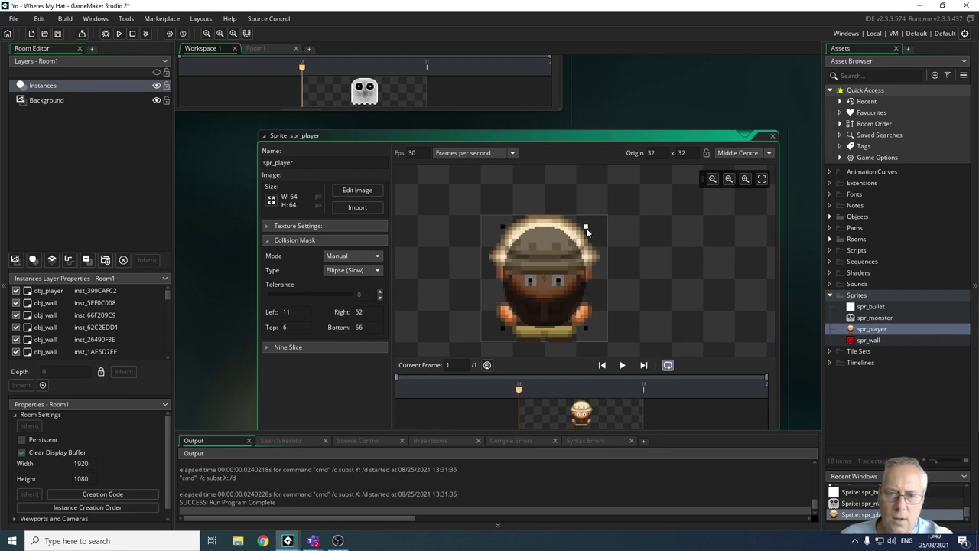
{"action": "left_click_drag", "start_coordinate": [534, 282], "coordinate": [536, 285]}
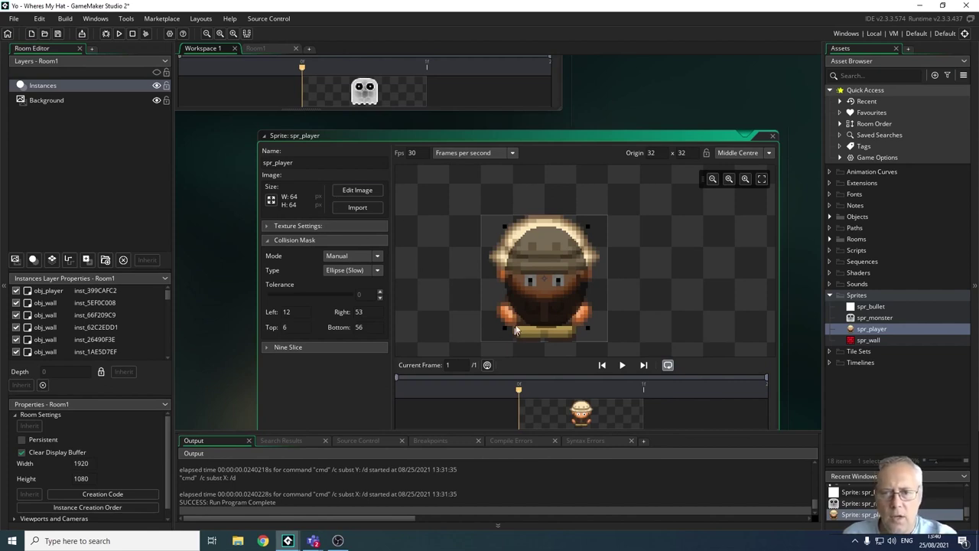
{"action": "left_click_drag", "start_coordinate": [479, 136], "coordinate": [423, 145]}
Fit the ghost sprite in the spr_monster preview and reposition its editor window.
{"action": "scroll", "coordinate": [480, 195], "scroll_direction": "up", "scroll_amount": 3}
{"action": "scroll", "coordinate": [499, 183], "scroll_direction": "down", "scroll_amount": 5}
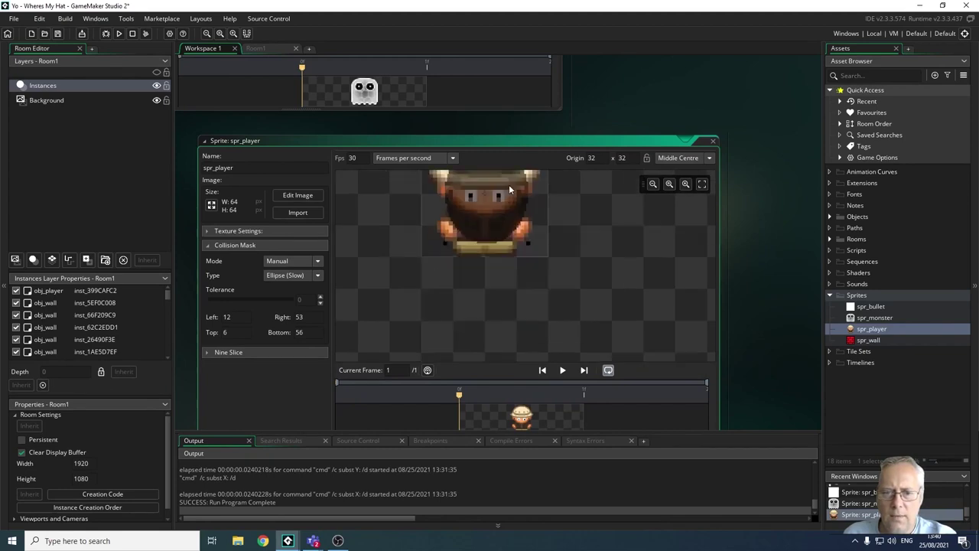
{"action": "scroll", "coordinate": [509, 185], "scroll_direction": "up", "scroll_amount": 2}
{"action": "scroll", "coordinate": [774, 238], "scroll_direction": "down", "scroll_amount": 1}
{"action": "scroll", "coordinate": [775, 239], "scroll_direction": "up", "scroll_amount": 3}
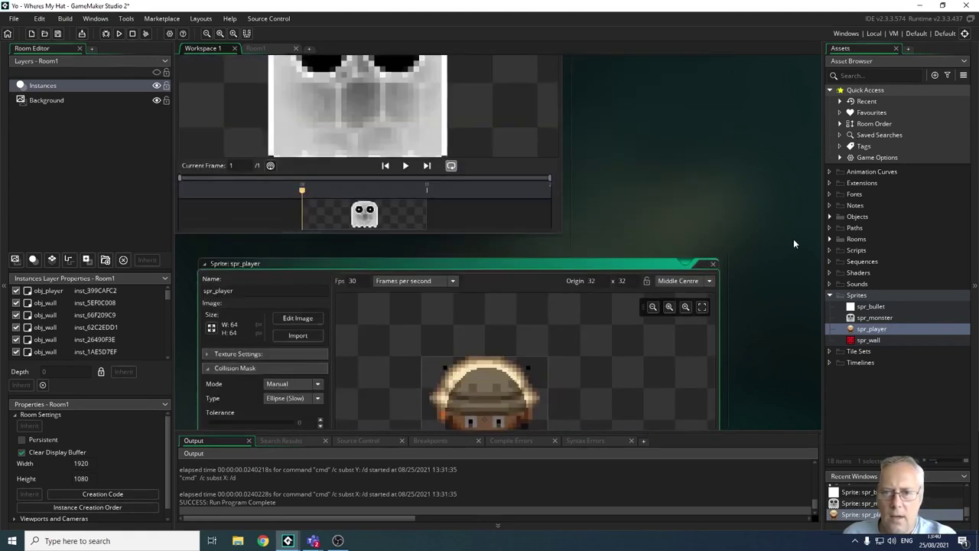
{"action": "scroll", "coordinate": [794, 244], "scroll_direction": "up", "scroll_amount": 3}
{"action": "left_click", "coordinate": [545, 132]}
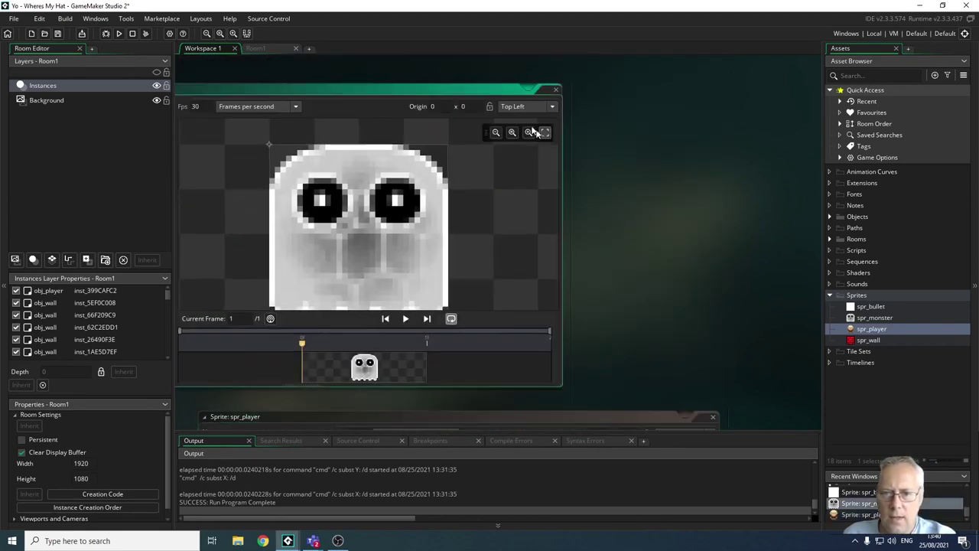
{"action": "left_click_drag", "start_coordinate": [466, 89], "coordinate": [658, 103]}
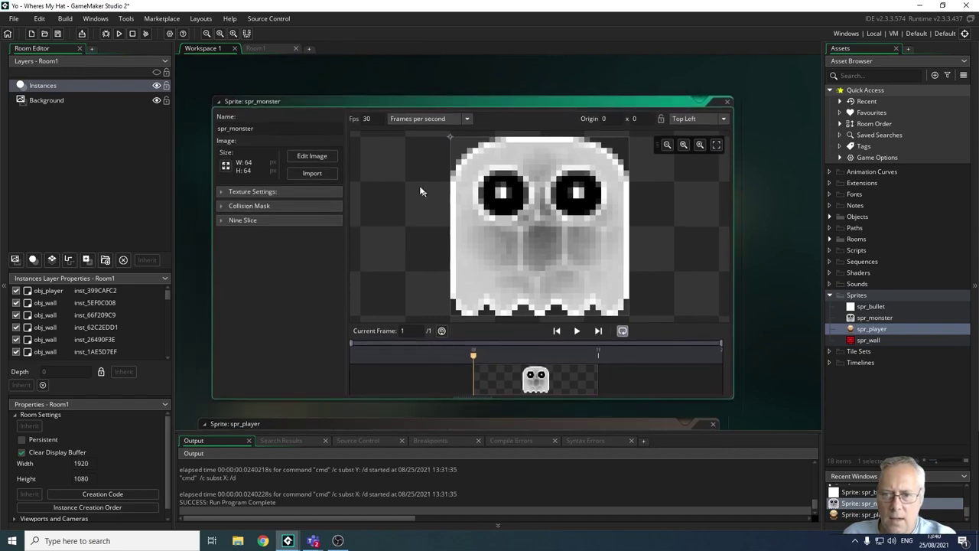
Set spr_monster's collision mask to Ellipse (Slow) and move its origin to -2, -1.
{"action": "left_click", "coordinate": [221, 207]}
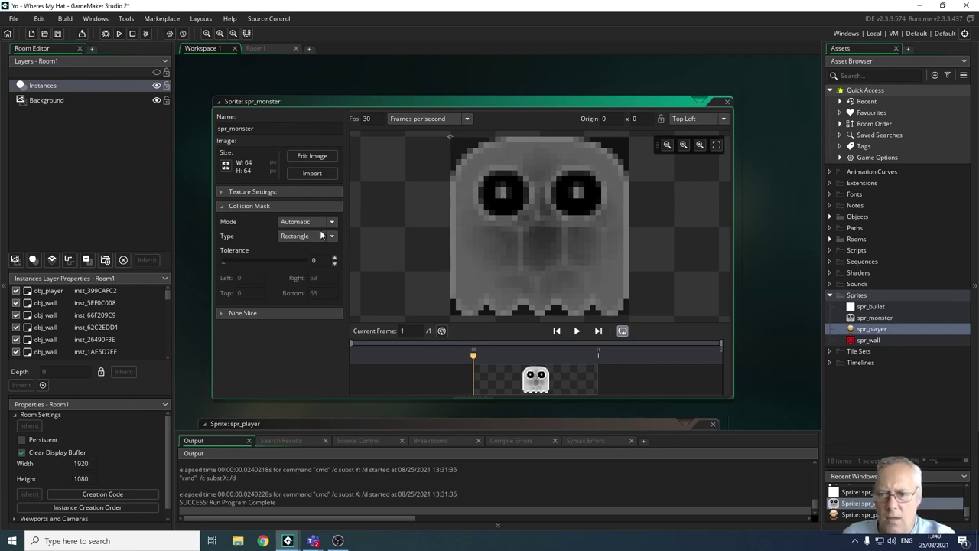
{"action": "left_click", "coordinate": [325, 238]}
{"action": "left_click", "coordinate": [310, 265]}
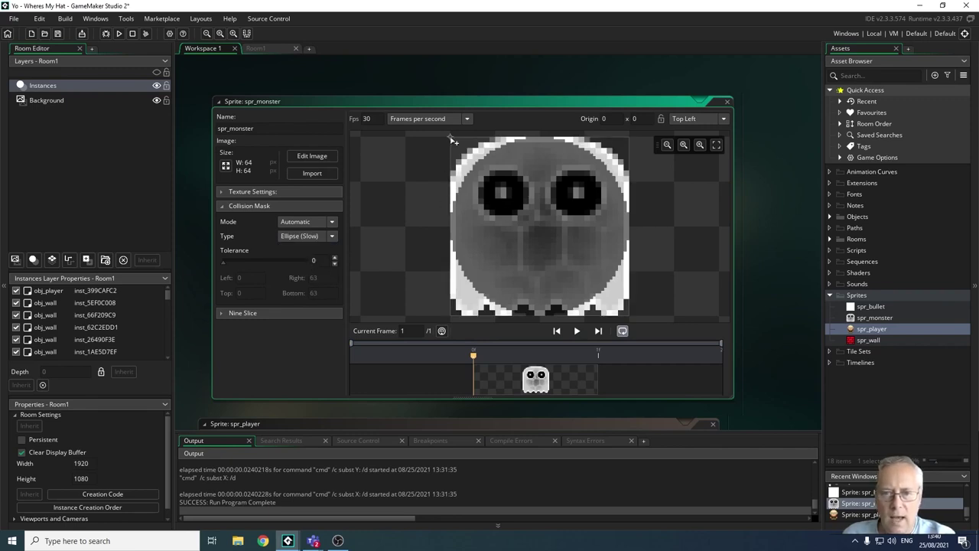
{"action": "left_click_drag", "start_coordinate": [452, 138], "coordinate": [445, 134]}
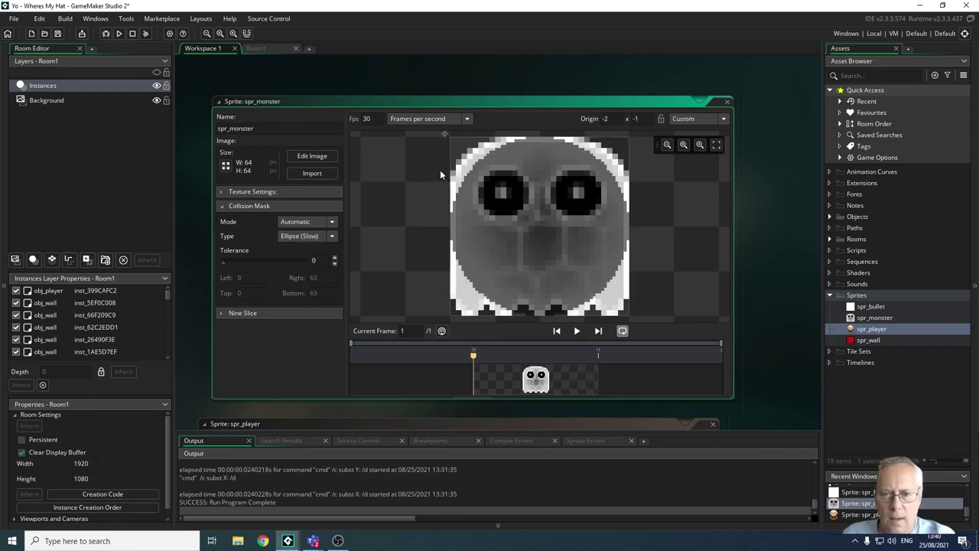
{"action": "left_click", "coordinate": [332, 222]}
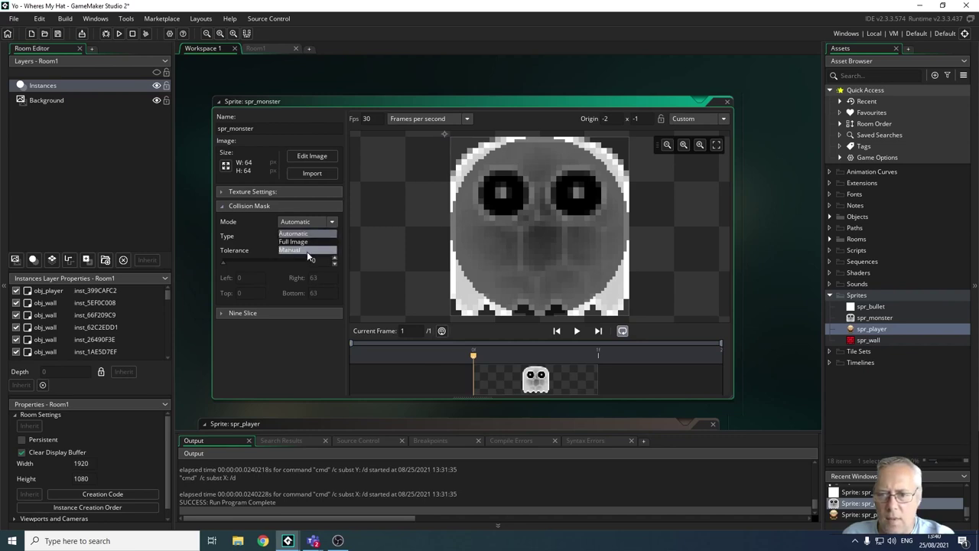
Switch the ghost's mask to Manual and drag its edges outward around the sprite.
{"action": "left_click", "coordinate": [307, 251]}
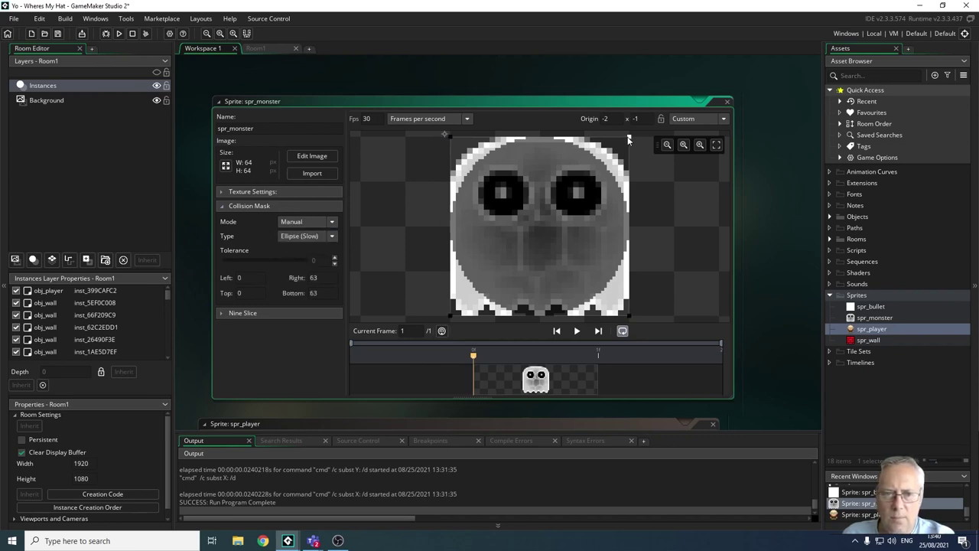
{"action": "left_click_drag", "start_coordinate": [629, 139], "coordinate": [629, 139]}
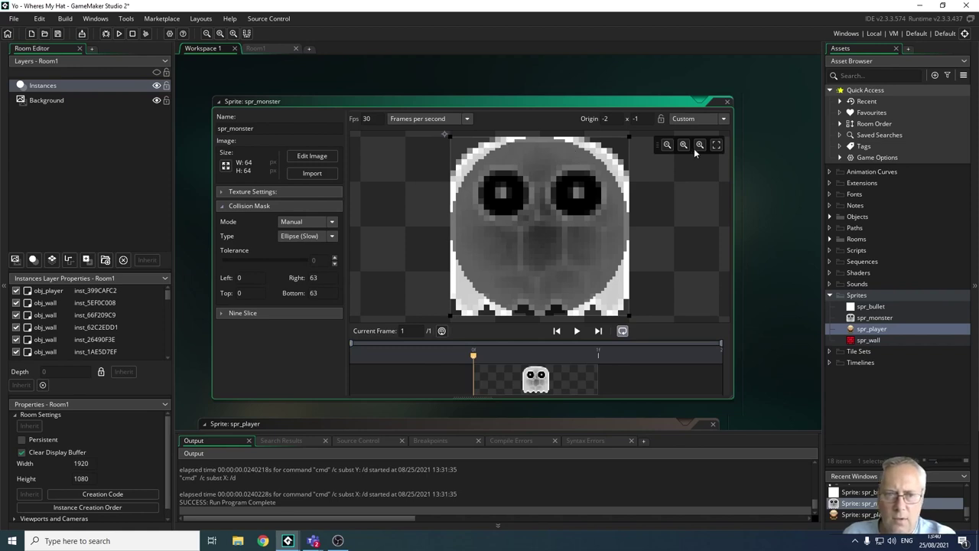
{"action": "left_click", "coordinate": [667, 145]}
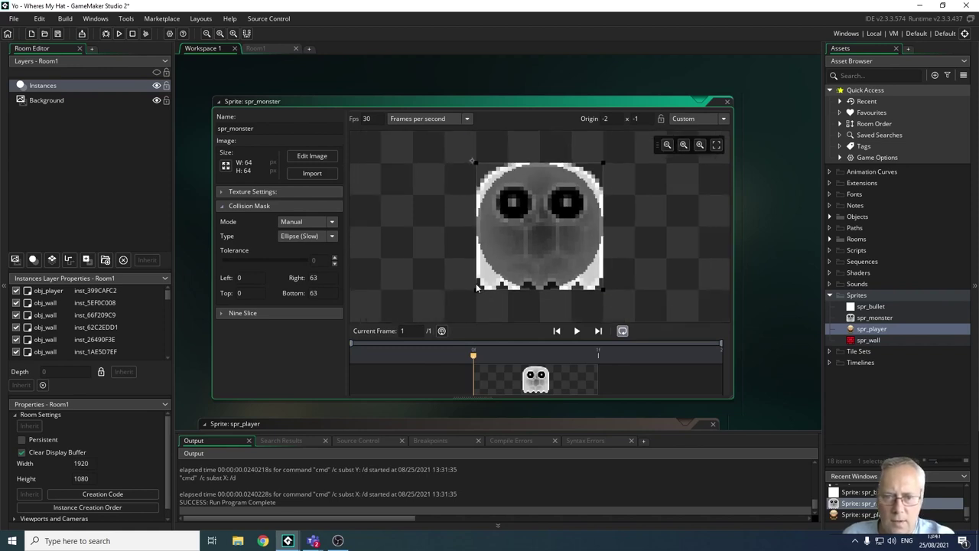
{"action": "left_click_drag", "start_coordinate": [476, 291], "coordinate": [477, 293]}
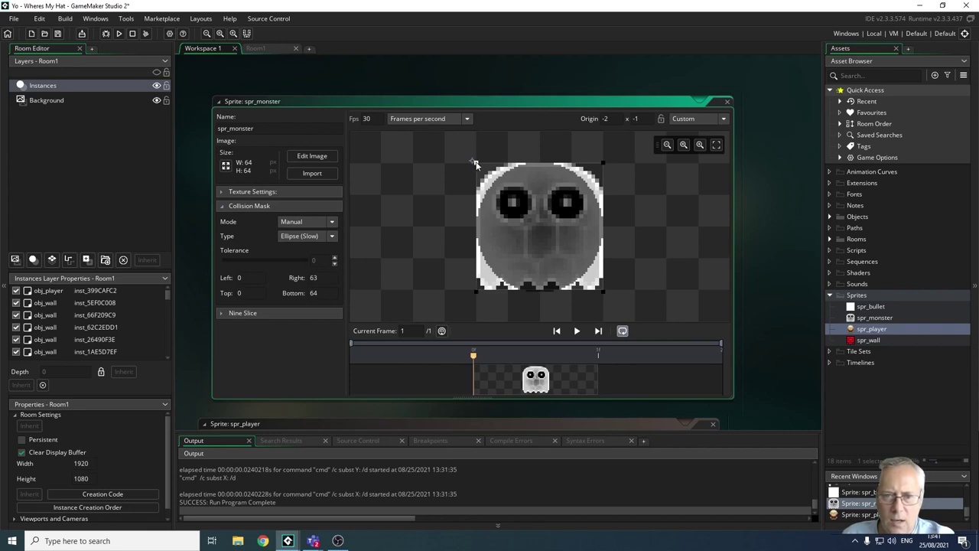
{"action": "left_click_drag", "start_coordinate": [475, 163], "coordinate": [475, 160]}
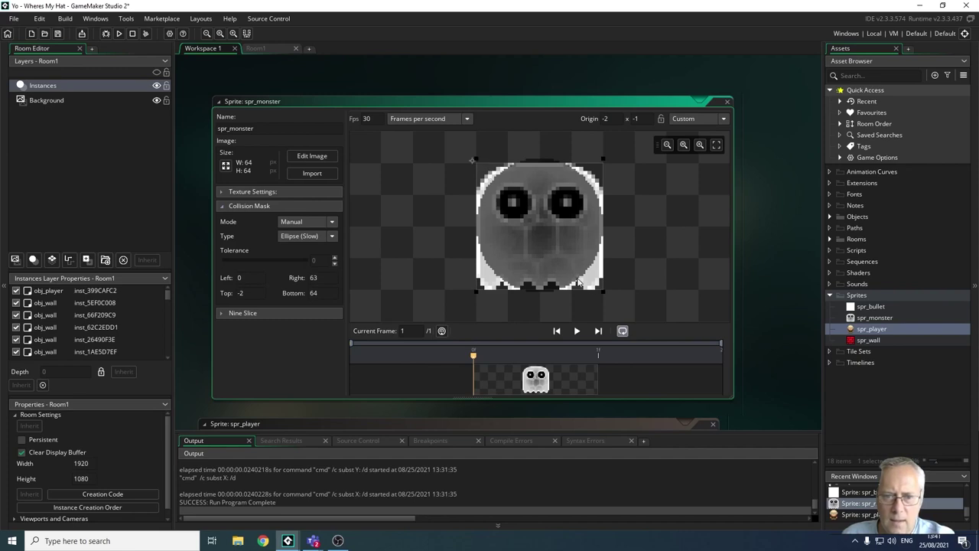
{"action": "left_click_drag", "start_coordinate": [603, 291], "coordinate": [607, 298]}
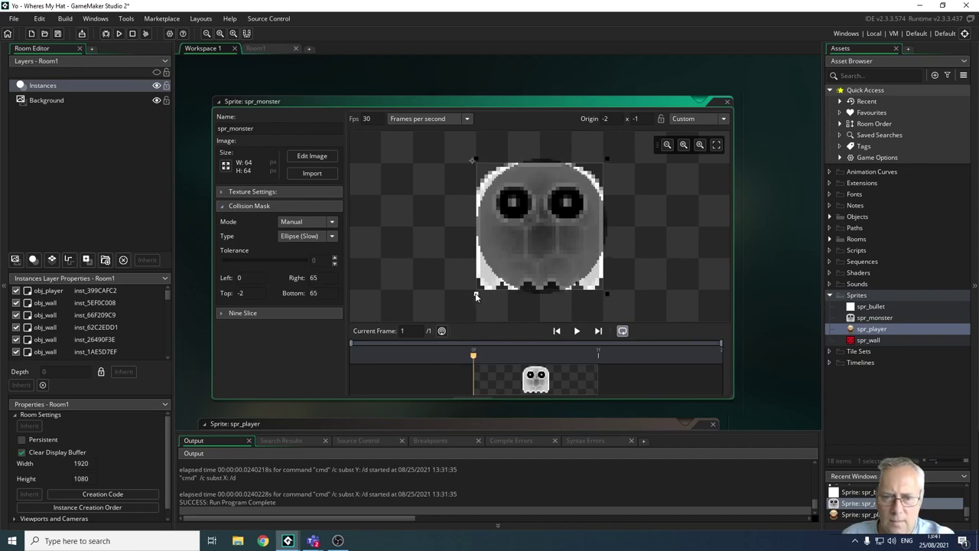
Fine-tune the ghost mask bounds to -2–65 horizontally and 0–64 vertically.
{"action": "left_click_drag", "start_coordinate": [475, 297], "coordinate": [474, 299]}
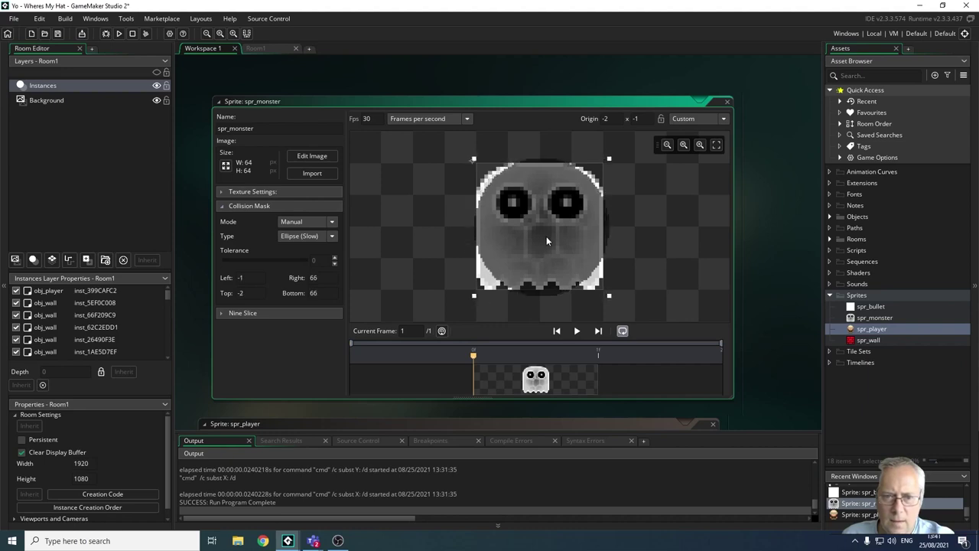
{"action": "left_click_drag", "start_coordinate": [547, 241], "coordinate": [543, 240]}
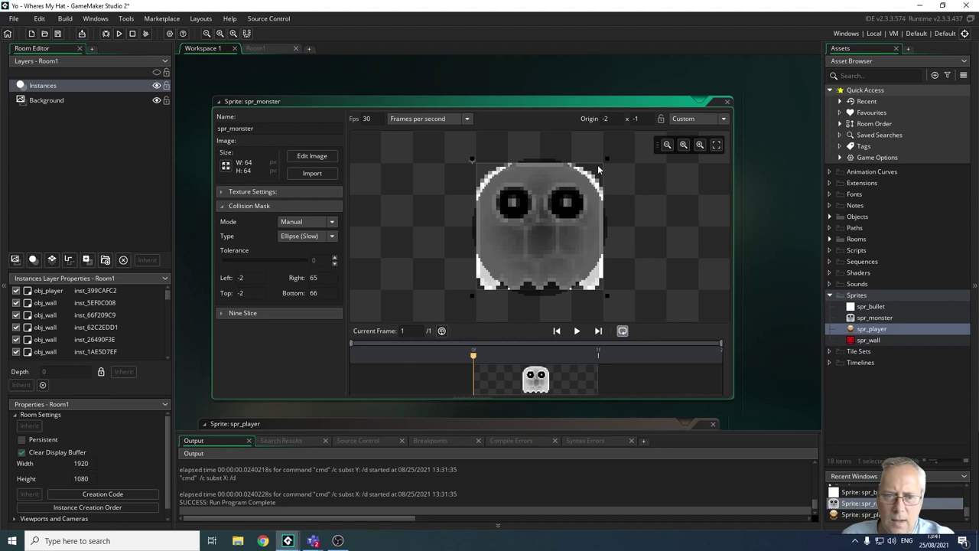
{"action": "left_click_drag", "start_coordinate": [608, 161], "coordinate": [608, 165]}
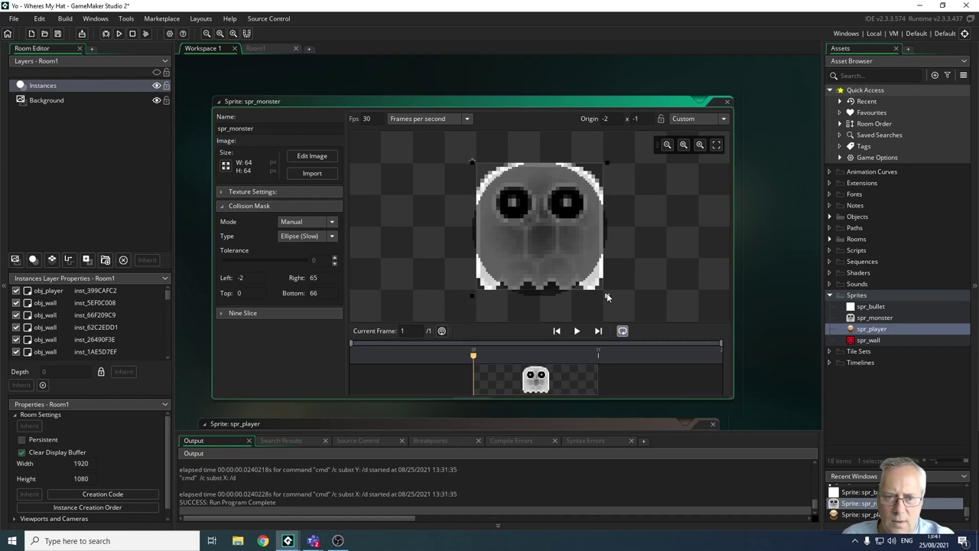
{"action": "left_click_drag", "start_coordinate": [607, 293], "coordinate": [607, 291]}
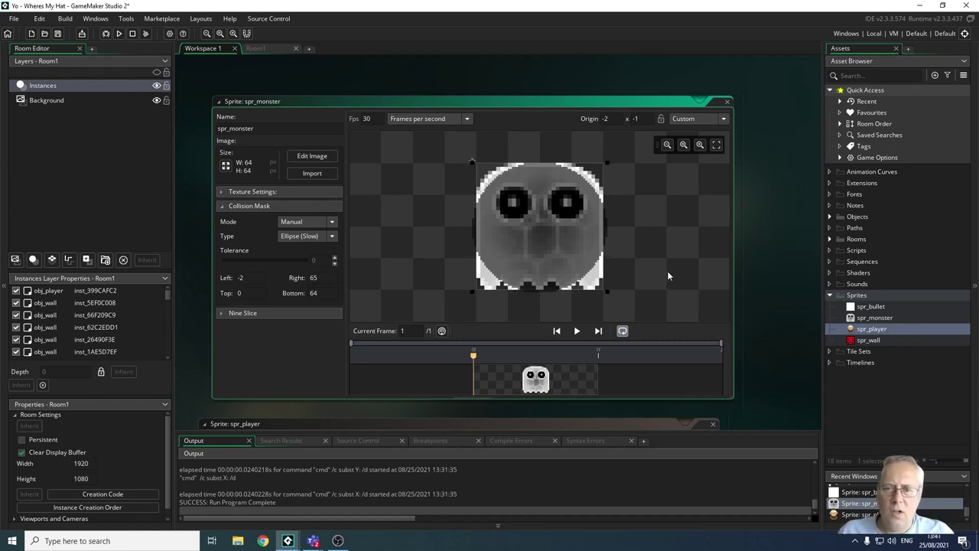
{"action": "scroll", "coordinate": [753, 272], "scroll_direction": "down", "scroll_amount": 5}
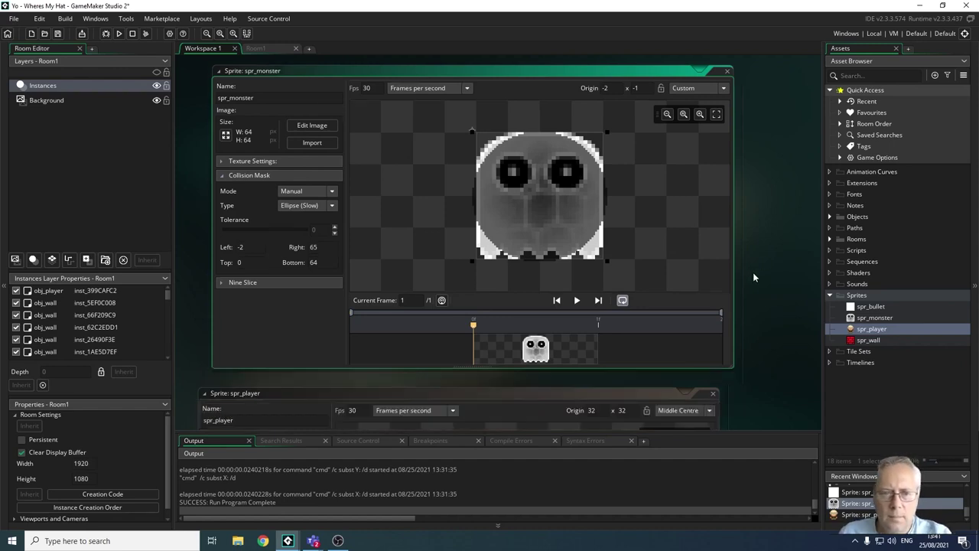
{"action": "scroll", "coordinate": [792, 320], "scroll_direction": "up", "scroll_amount": 5}
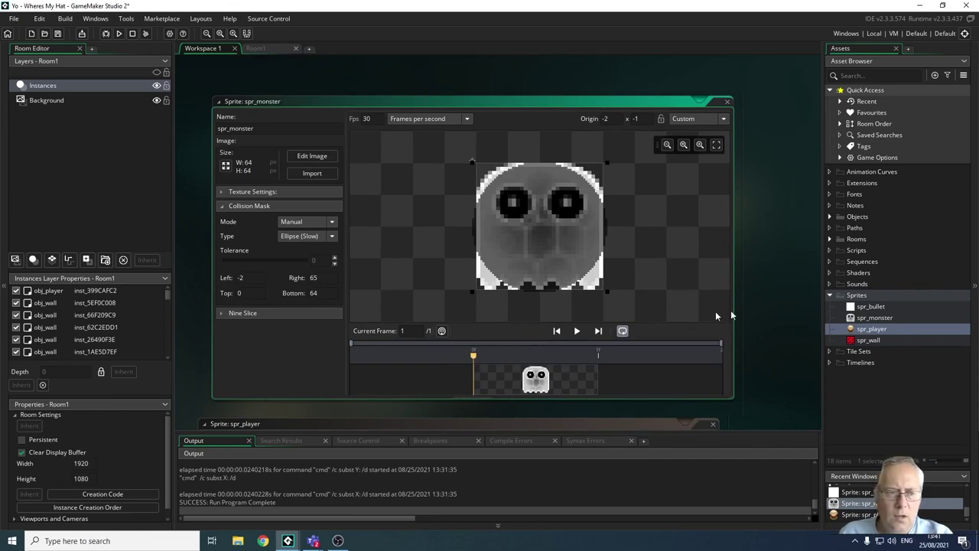
Open spr_bullet, set its Rectangle mask to Manual covering 0–7 both ways, and close it.
{"action": "double_click", "coordinate": [869, 306]}
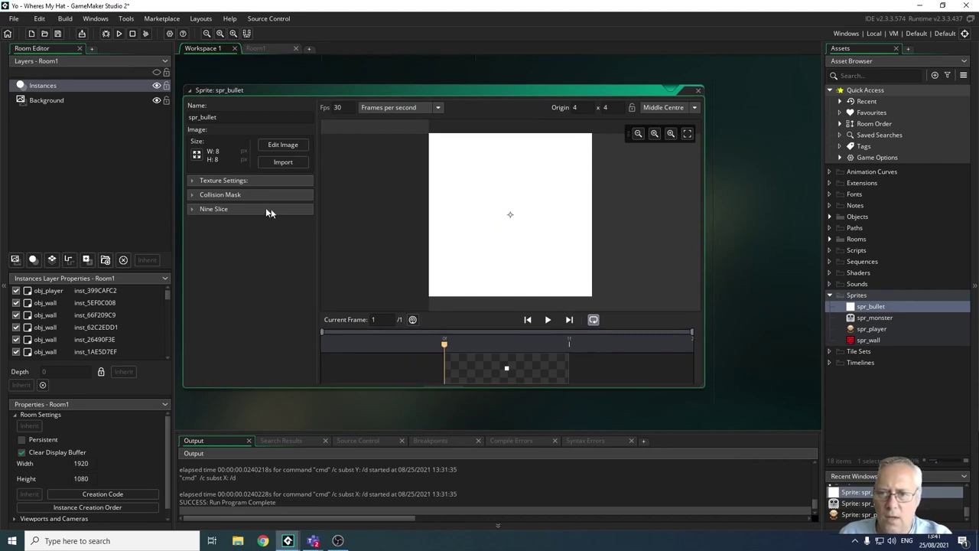
{"action": "left_click", "coordinate": [194, 194]}
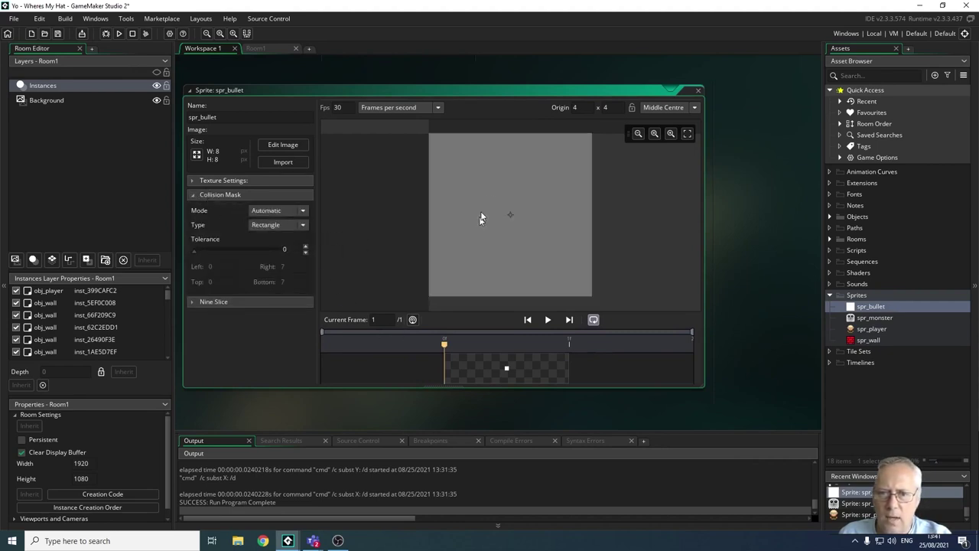
{"action": "left_click", "coordinate": [303, 211]}
{"action": "left_click", "coordinate": [276, 242]}
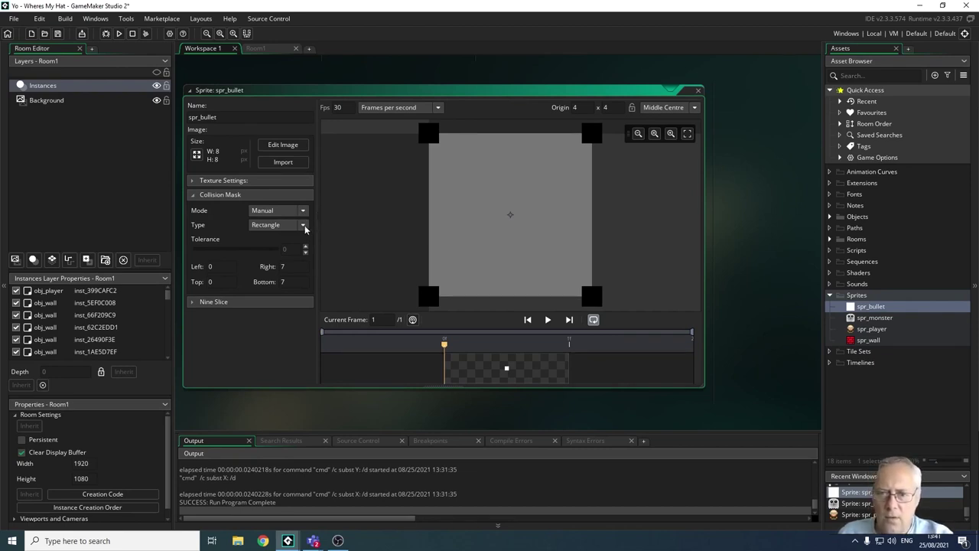
{"action": "left_click", "coordinate": [698, 90]}
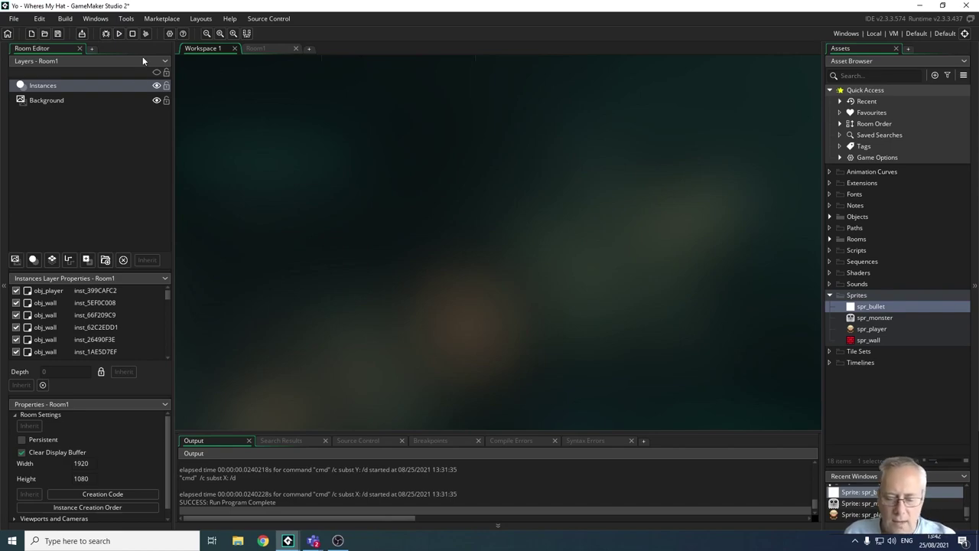
Run the game with F5 to test player and ghost collisions in the brick maze.
{"action": "key", "text": "F5"}
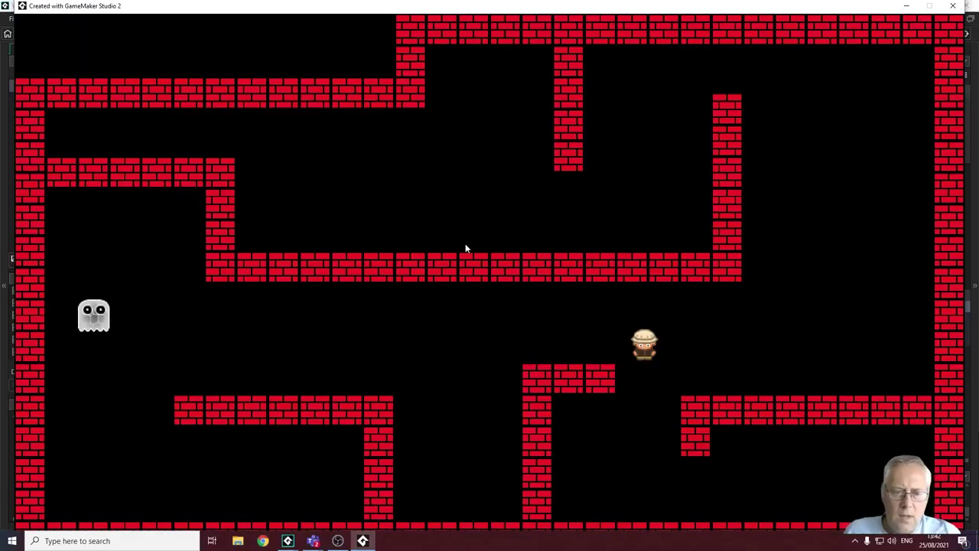